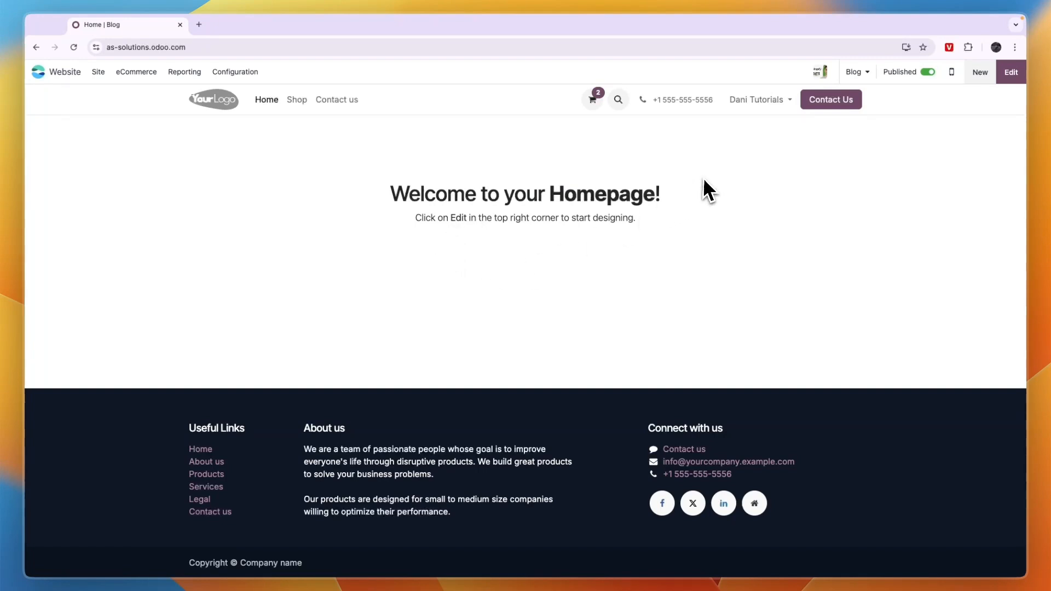
- Create a new website named "my blog" with Dutch / Nederlands removed from its languages
left_click(247, 73)
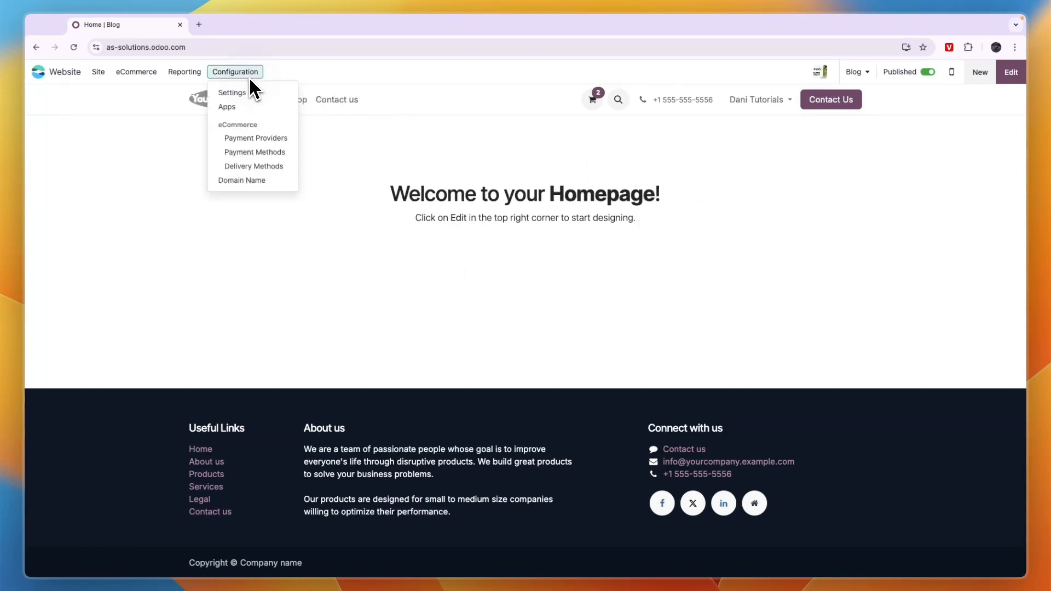
left_click(245, 90)
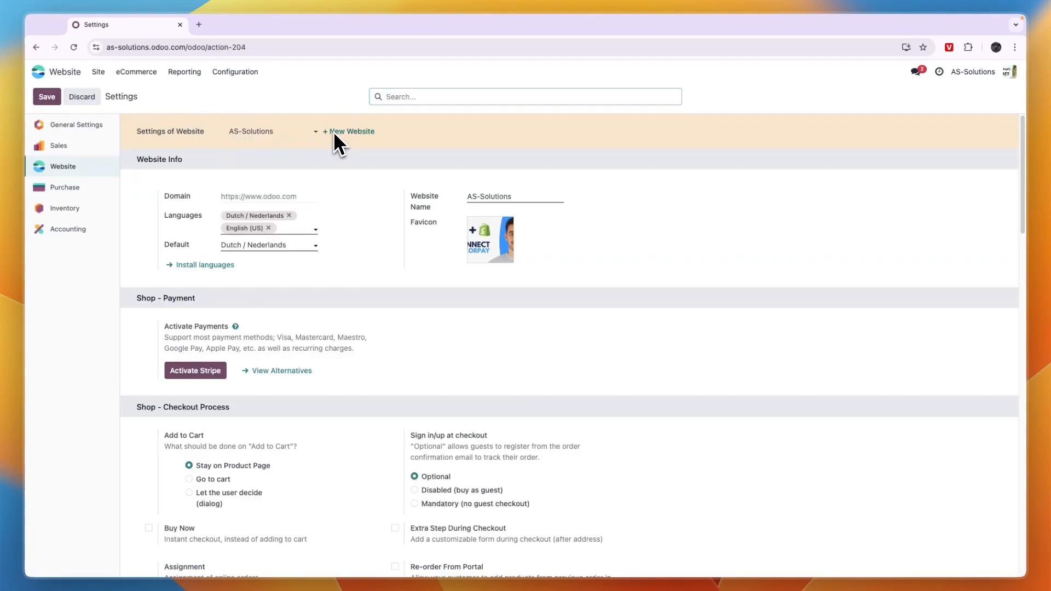
left_click(349, 132)
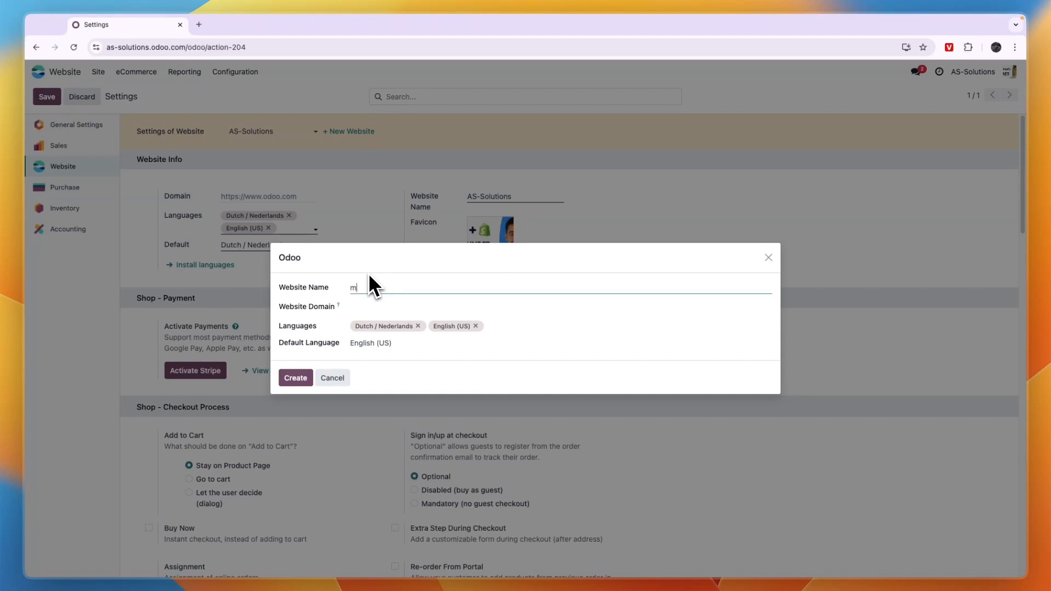
type("my blog")
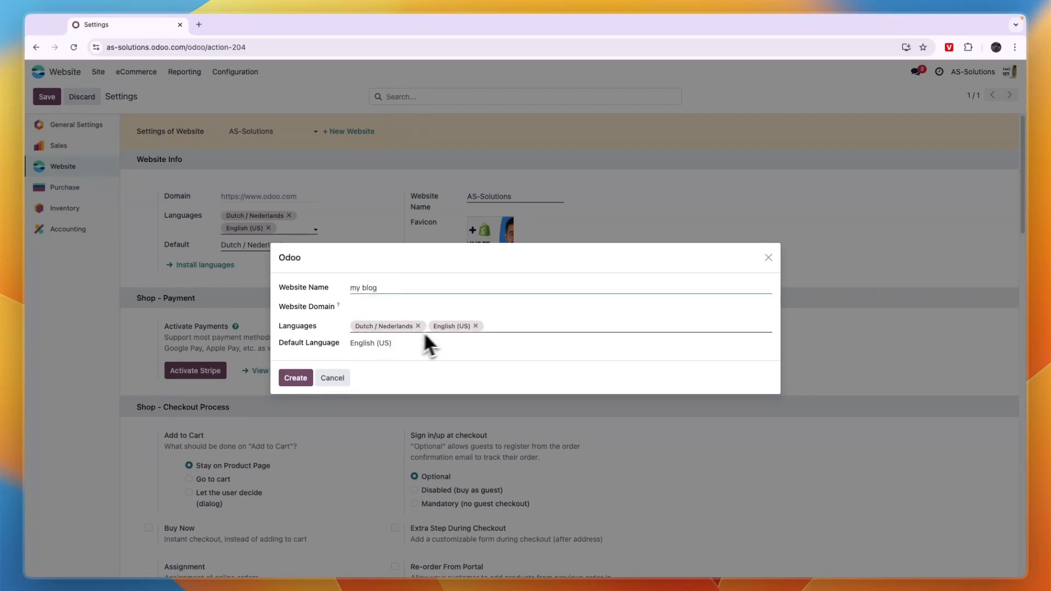
left_click(418, 326)
left_click(296, 368)
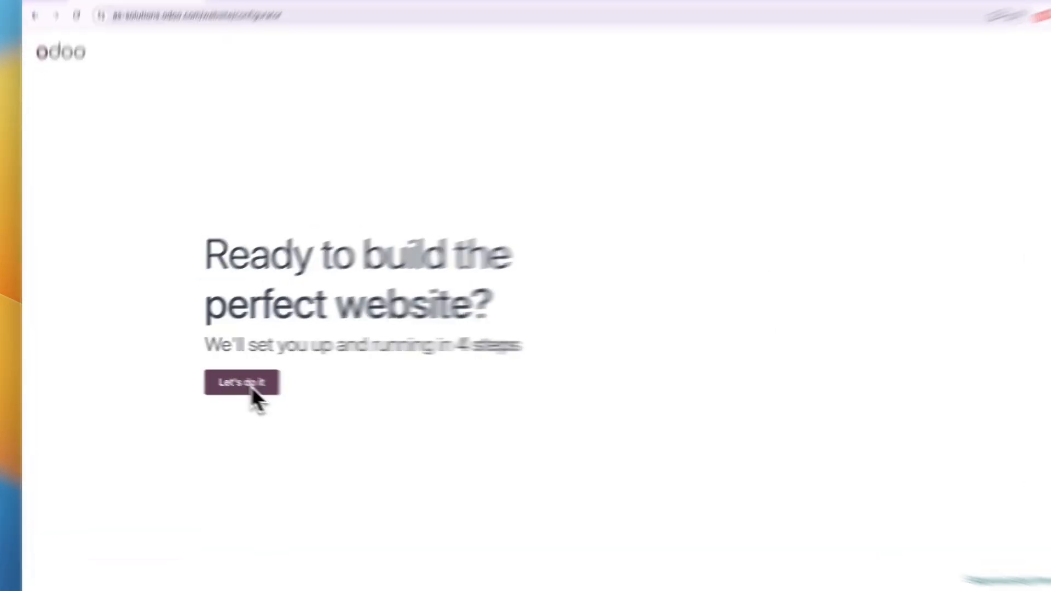
- Start the website setup as a blog for an internet marketing services business and choose its main objective
left_click(253, 388)
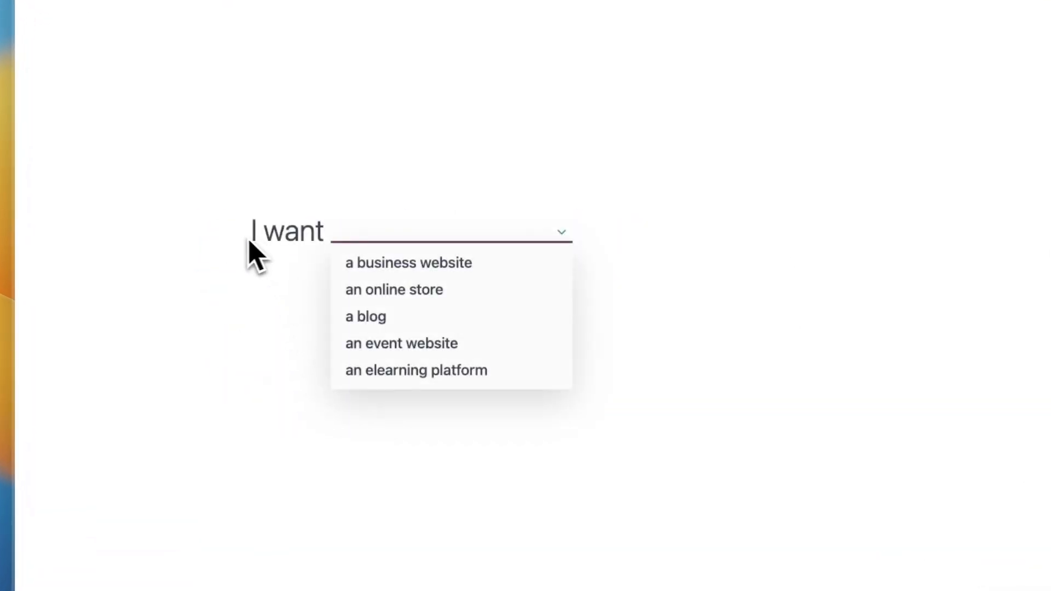
left_click(391, 327)
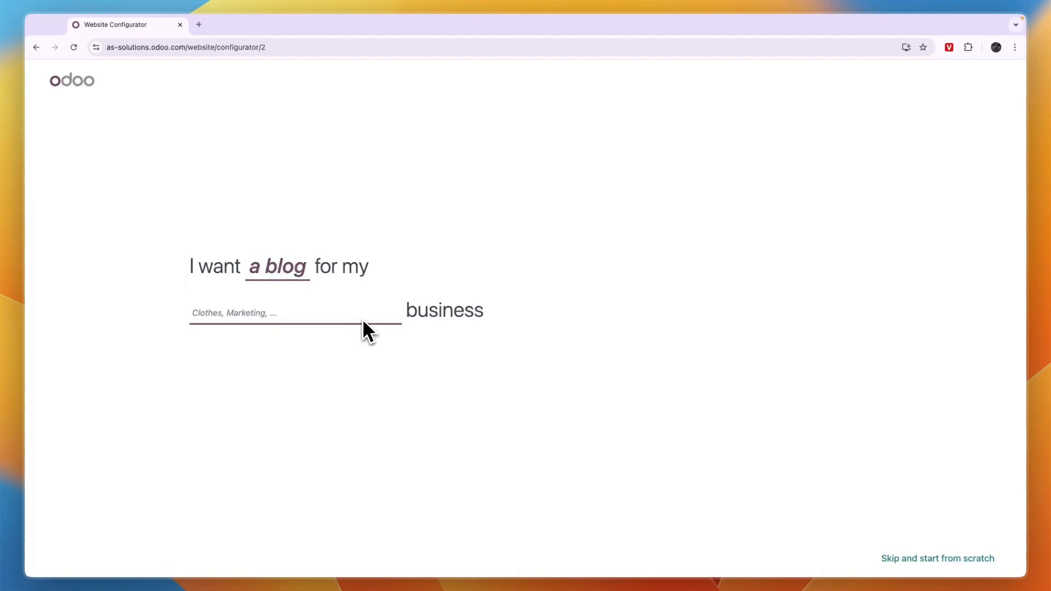
type("marketing")
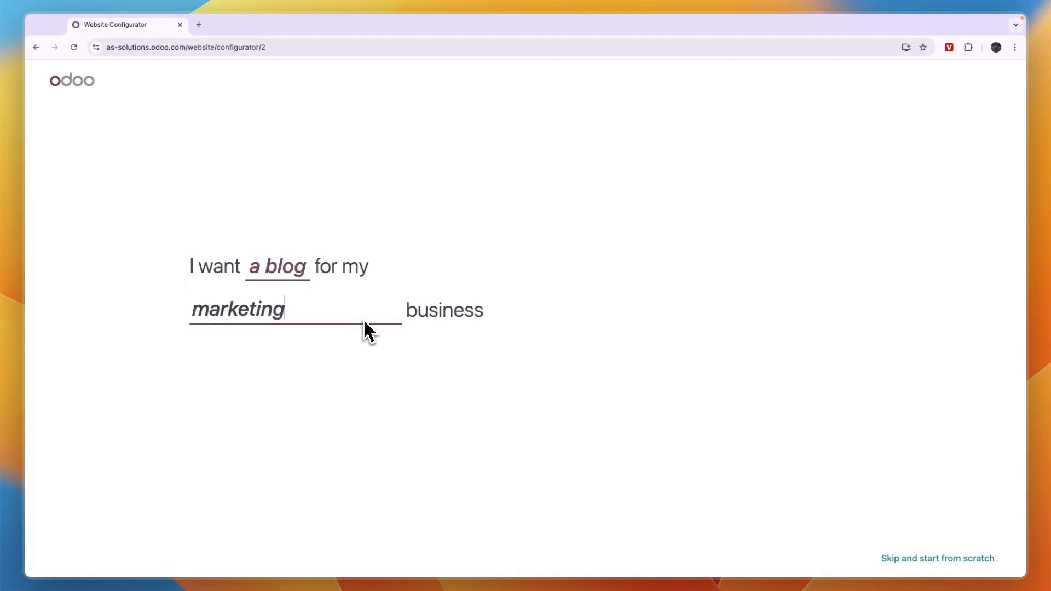
key("Return")
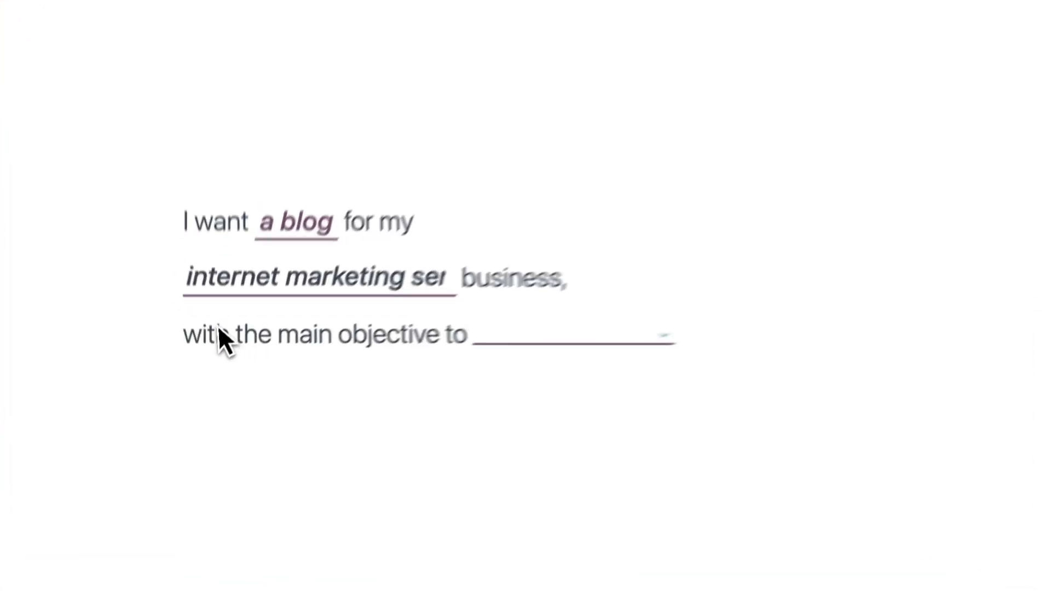
left_click_drag(190, 356, 536, 338)
left_click(536, 338)
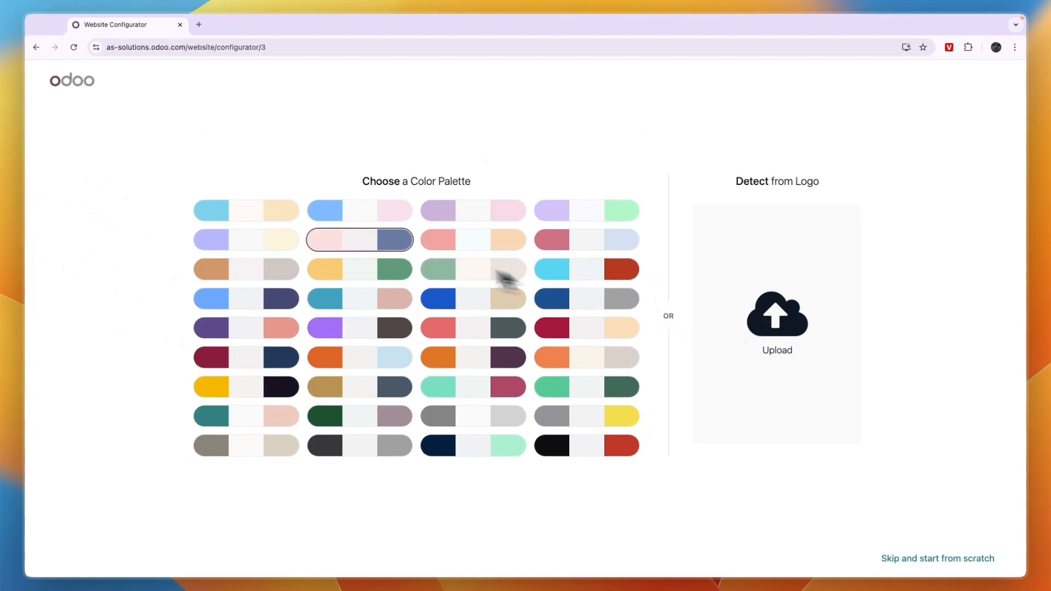
- Choose the light blue and pink color palette and build the website with the theme showing a slanted laptop photo header
left_click(357, 211)
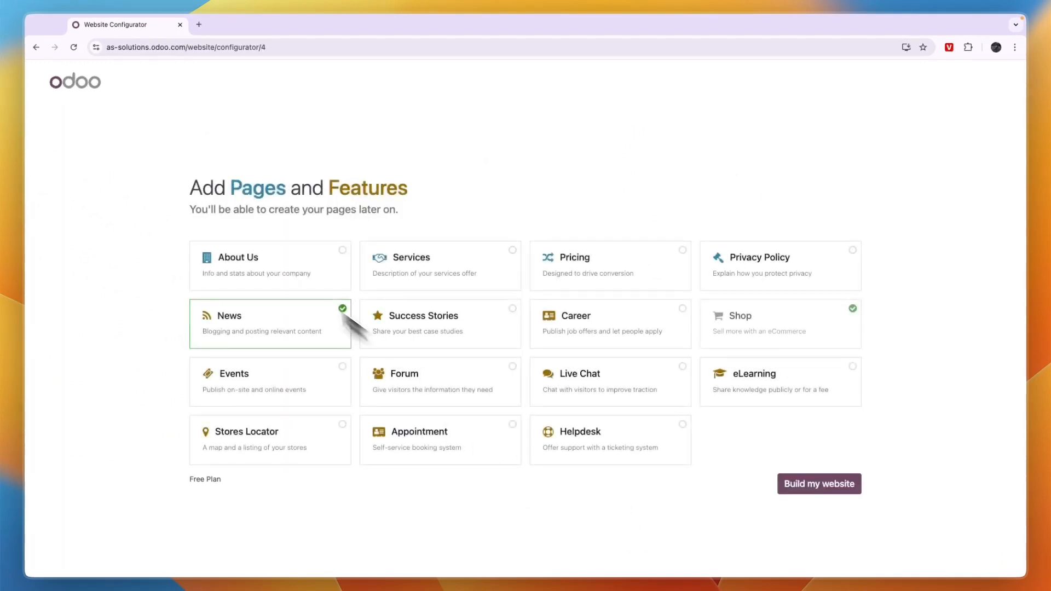
left_click_drag(191, 197, 421, 203)
left_click(481, 199)
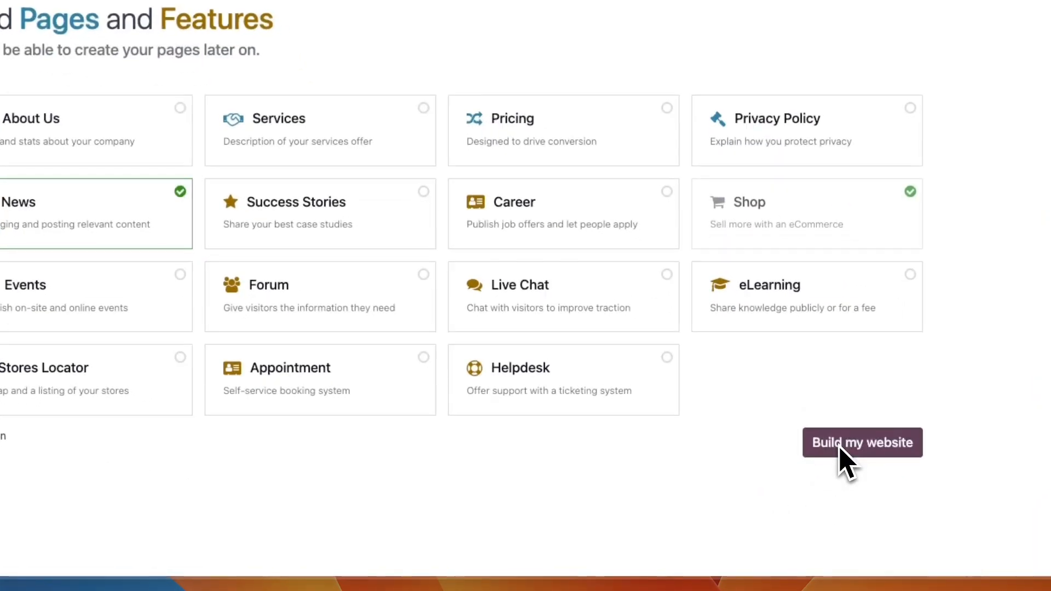
left_click(802, 485)
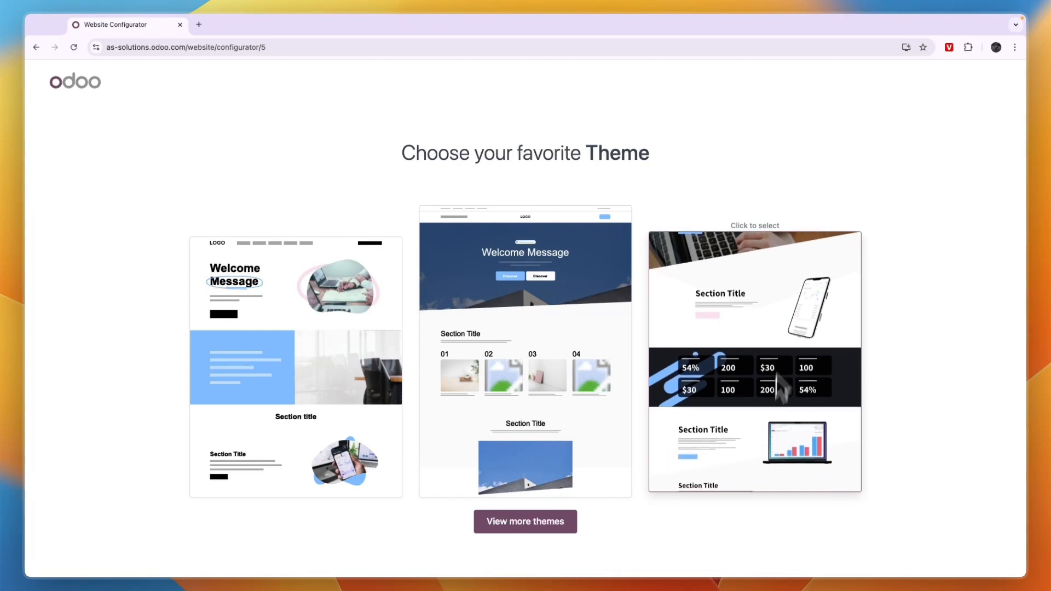
left_click(770, 342)
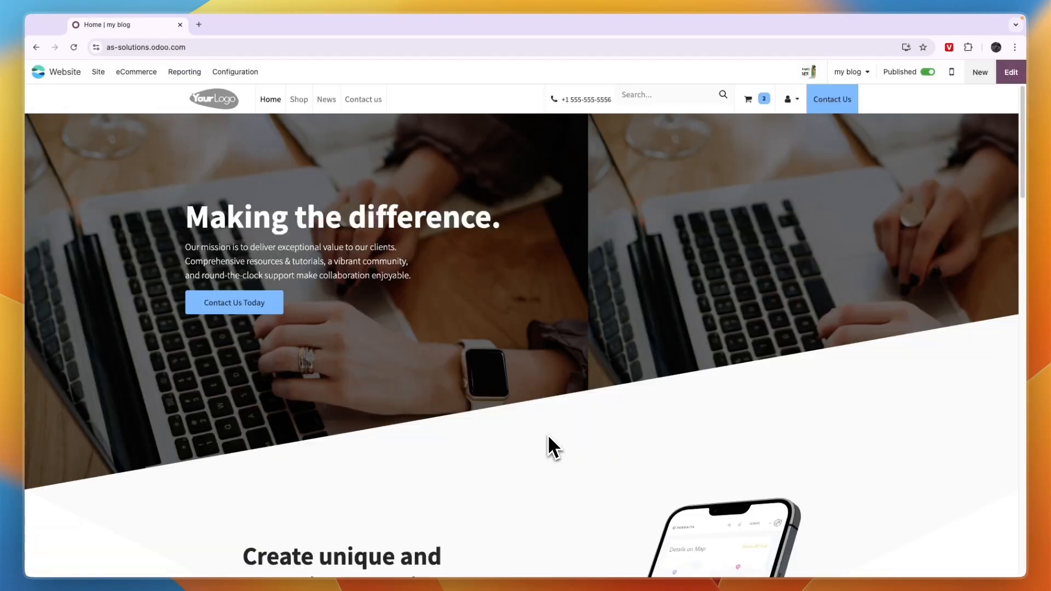
- Look through the sections of the generated homepage and check the News blog page
scroll(609, 318, "down", 15)
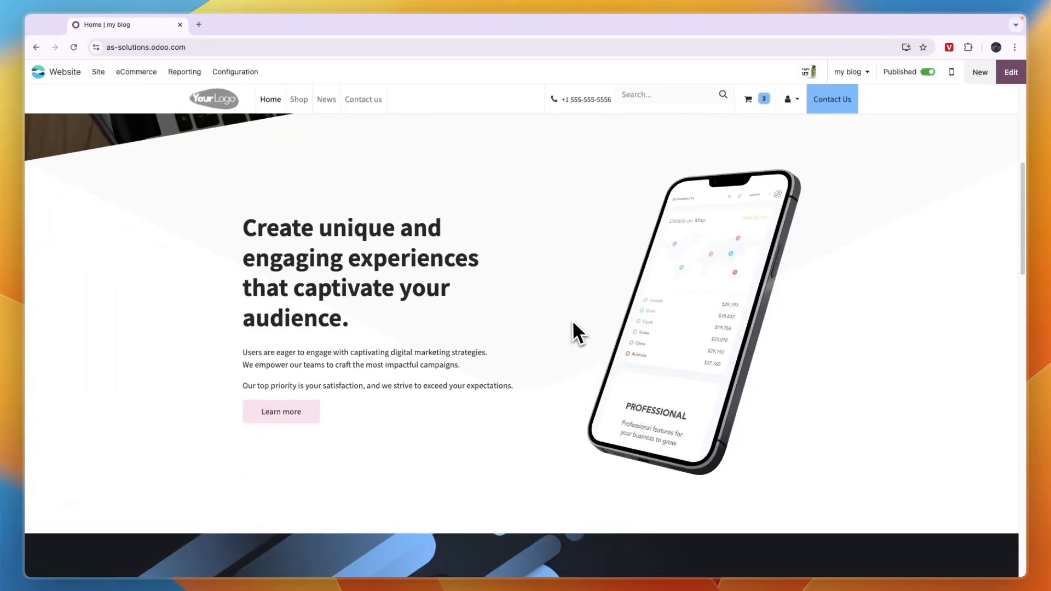
scroll(514, 332, "down", 8)
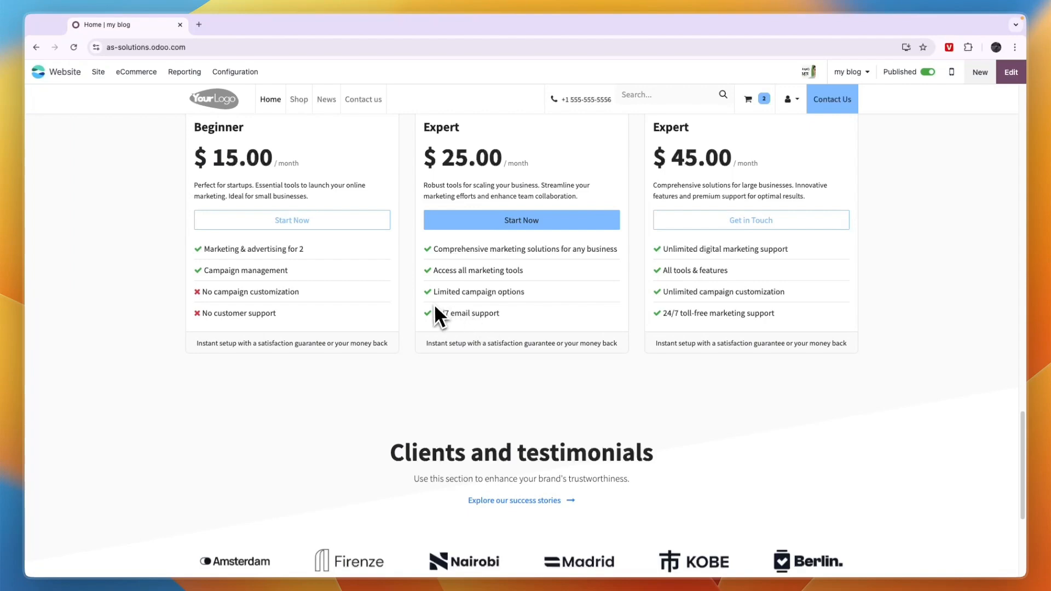
scroll(432, 317, "down", 5)
scroll(419, 314, "up", 13)
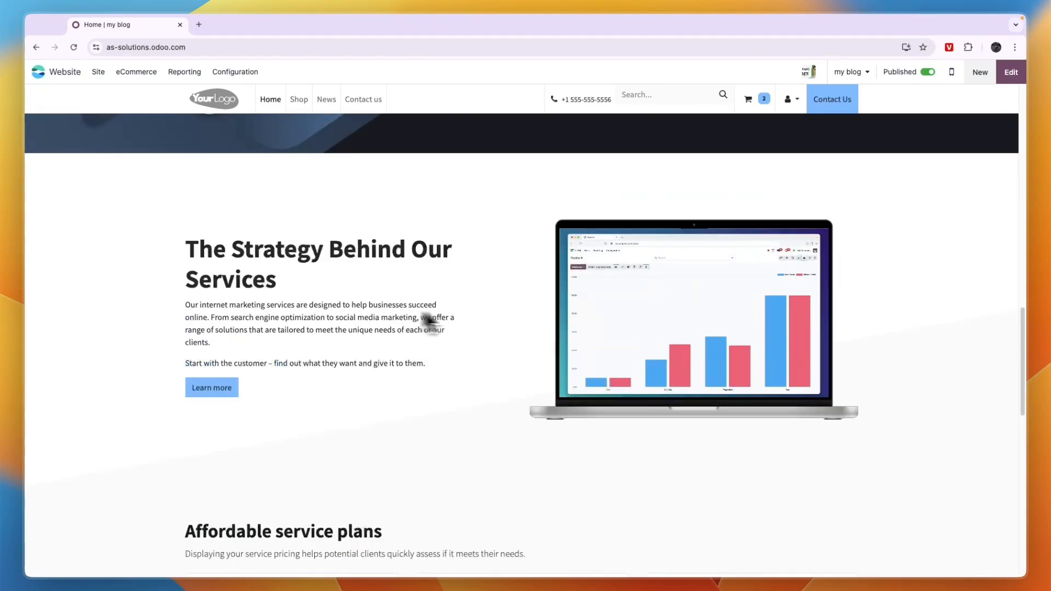
scroll(424, 318, "up", 8)
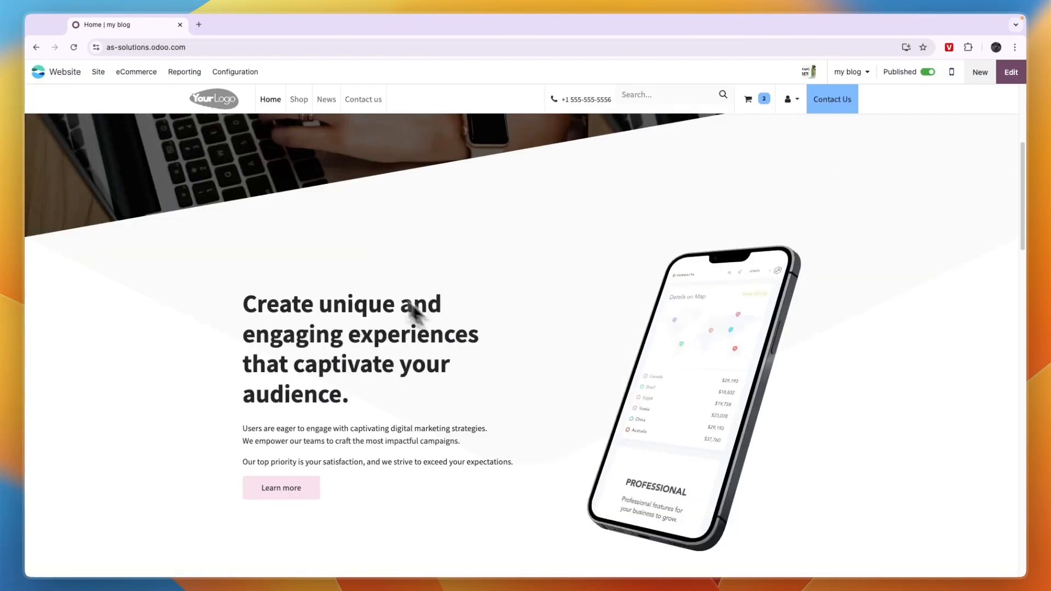
scroll(414, 311, "up", 5)
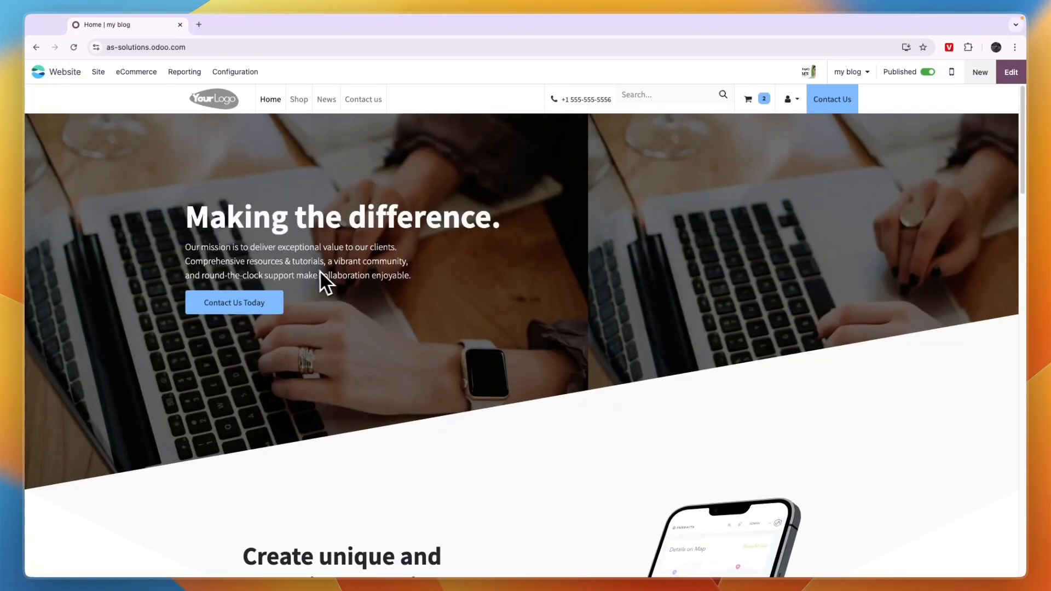
left_click(324, 101)
left_click_drag(194, 264, 358, 262)
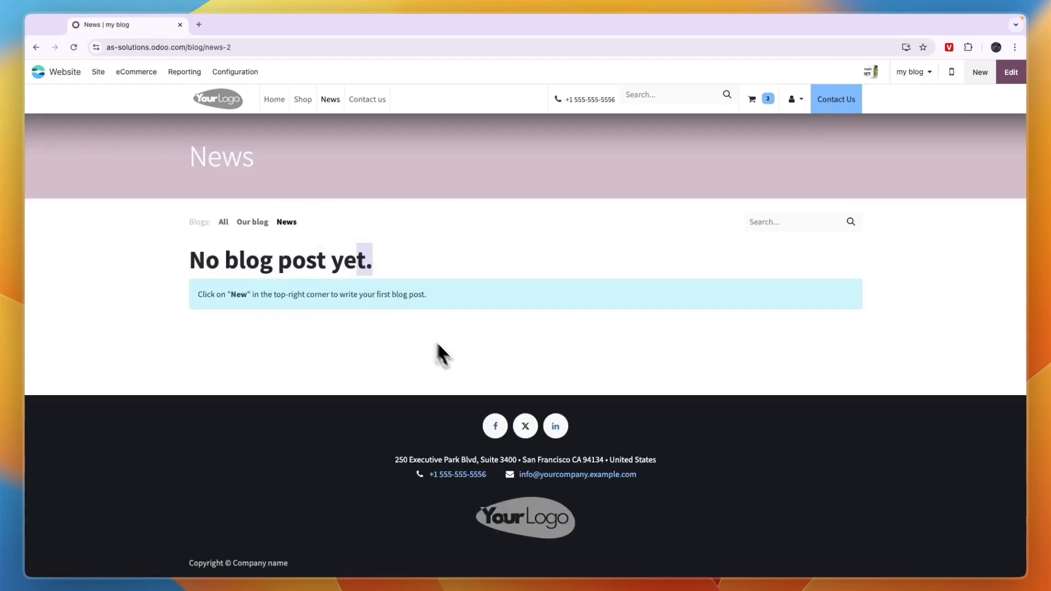
left_click(366, 368)
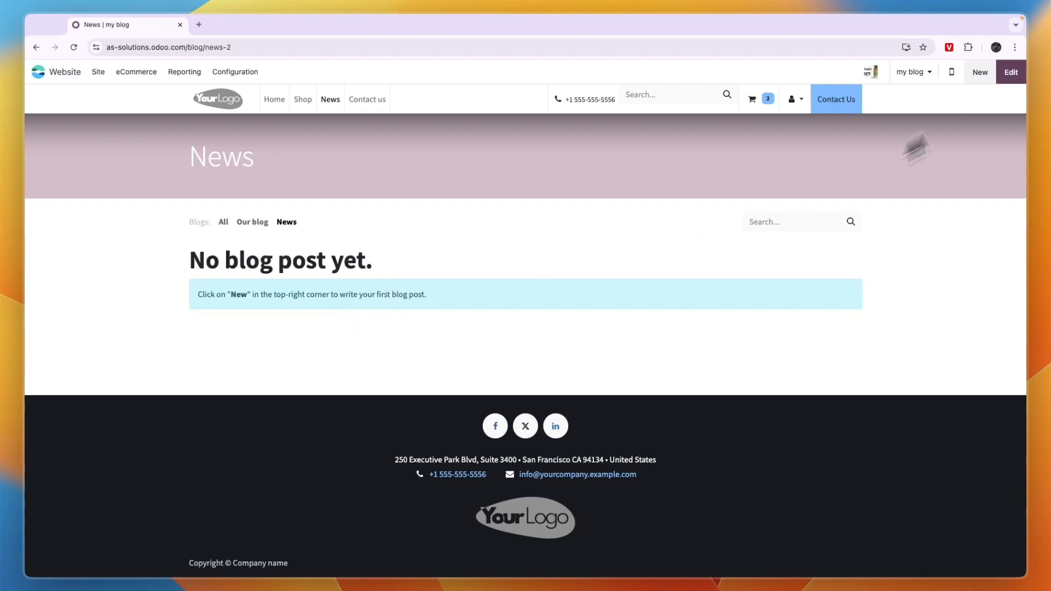
- Examine the News page's customization and theme options and the header logo's image selection, and save the page
left_click(1012, 73)
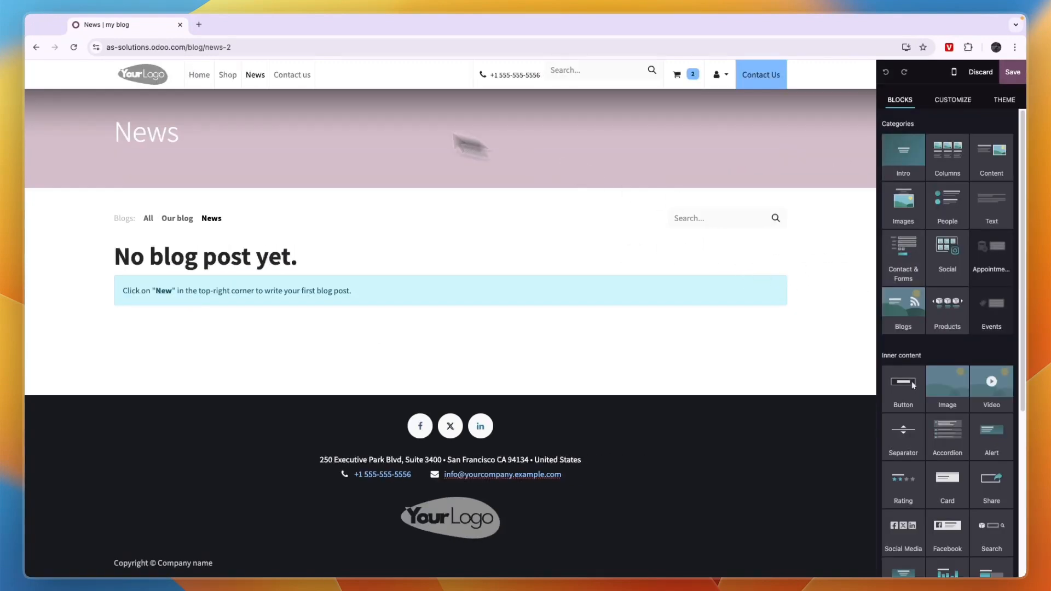
left_click(284, 174)
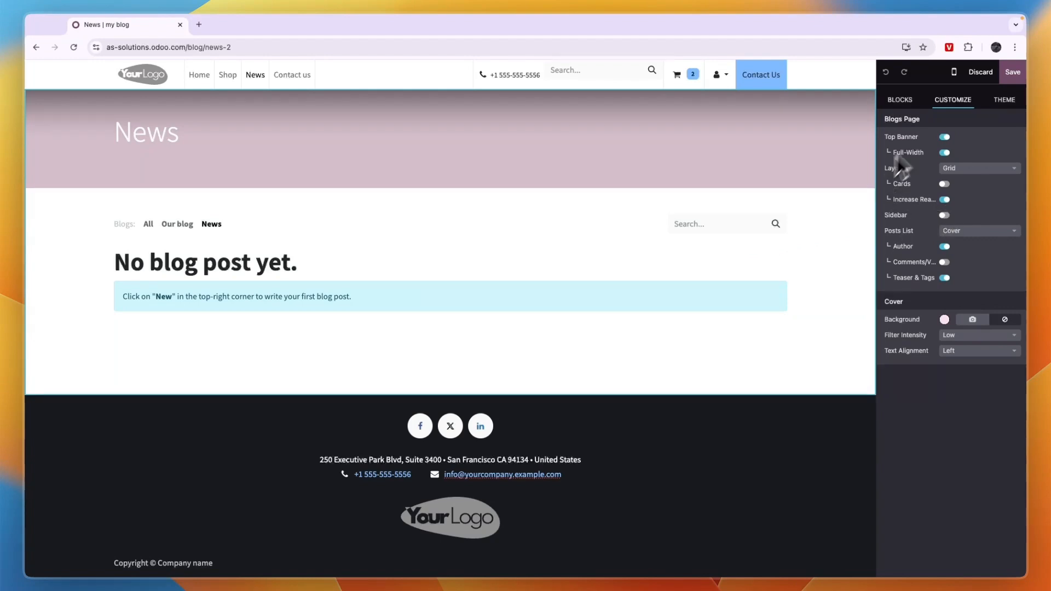
left_click(1014, 100)
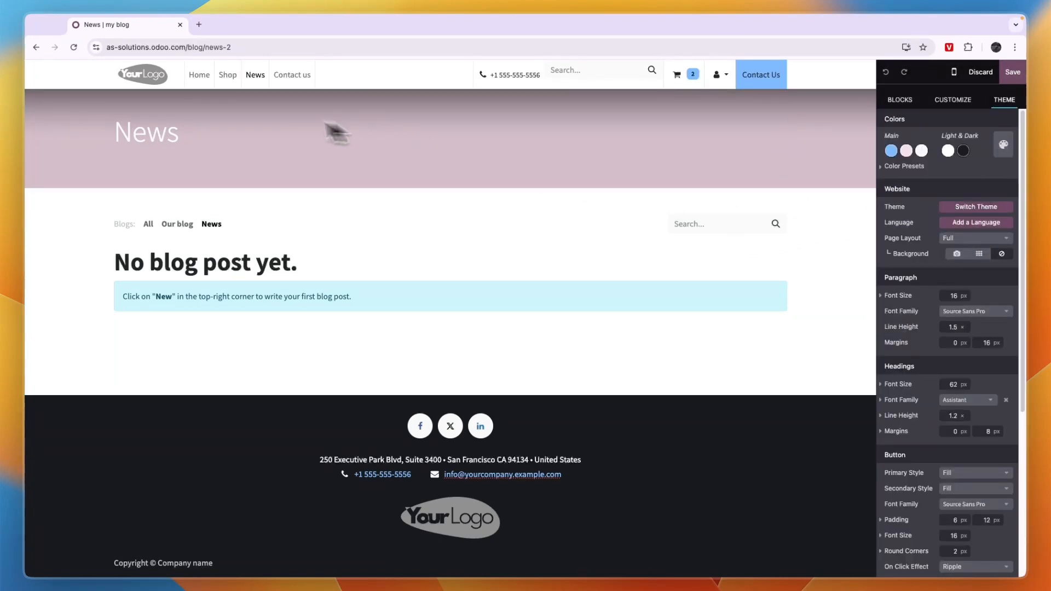
left_click(141, 69)
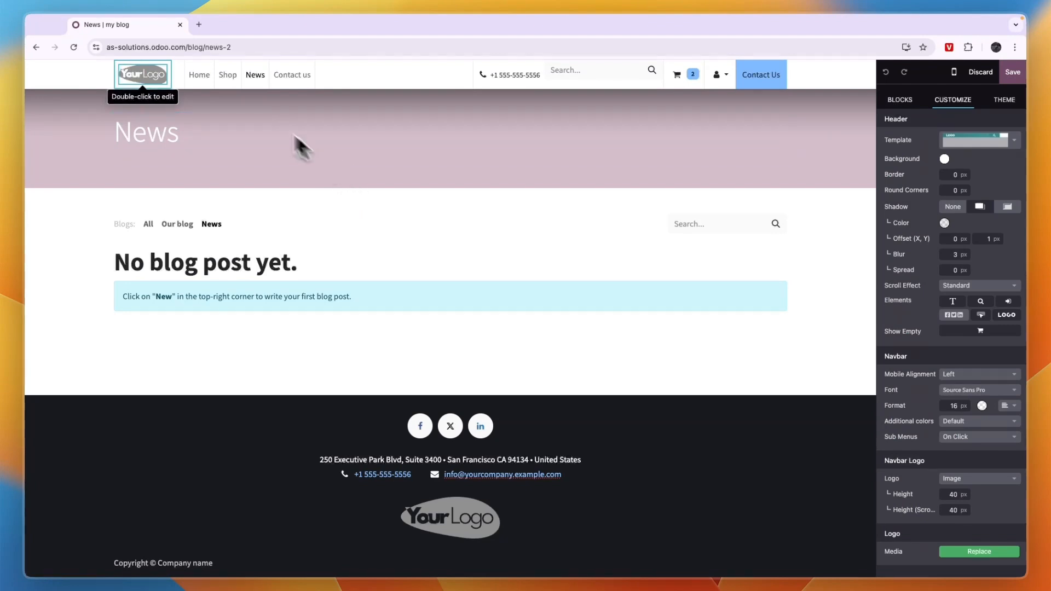
double_click(162, 79)
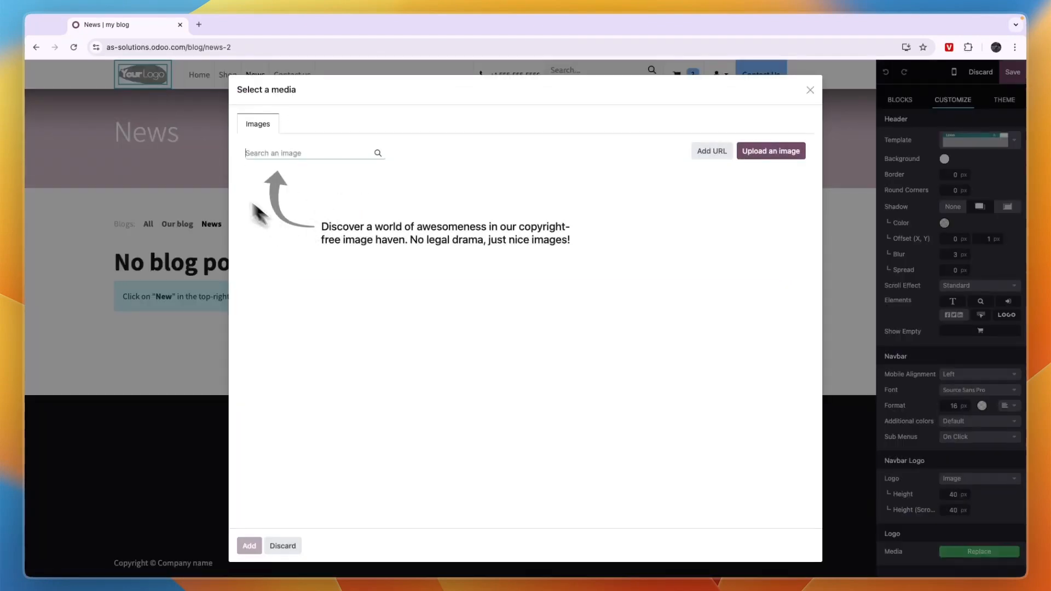
left_click(813, 89)
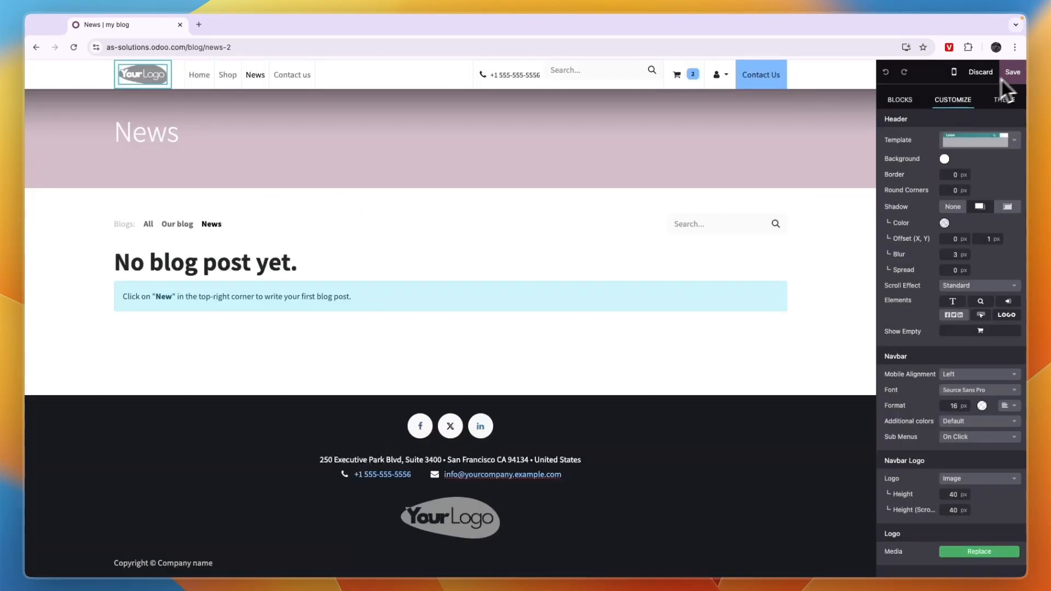
left_click(1003, 79)
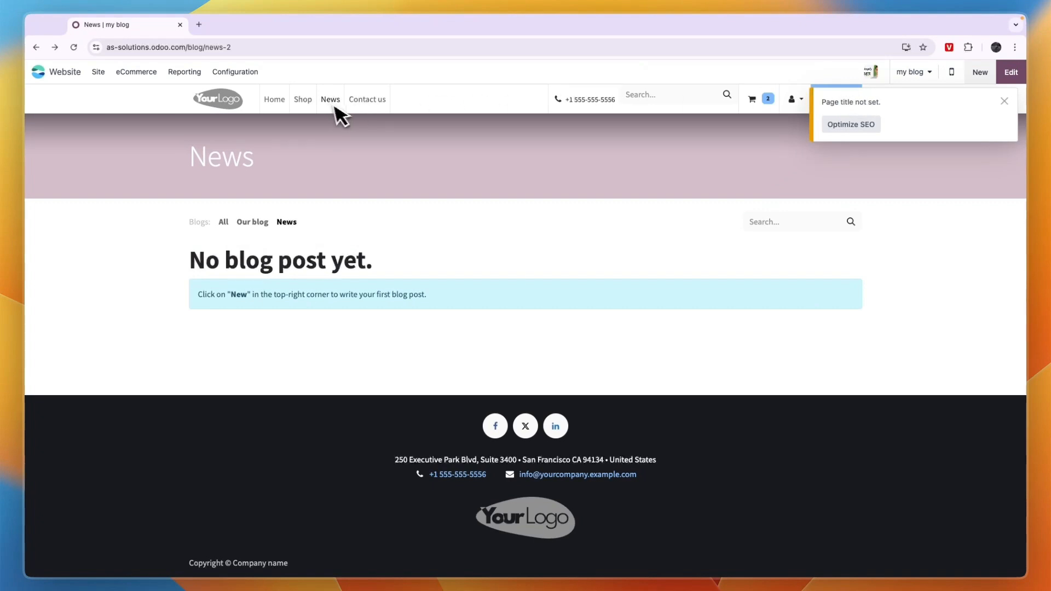
- Create a new blog post titled "Marketing 101" in the News blog
left_click(1005, 100)
left_click(980, 72)
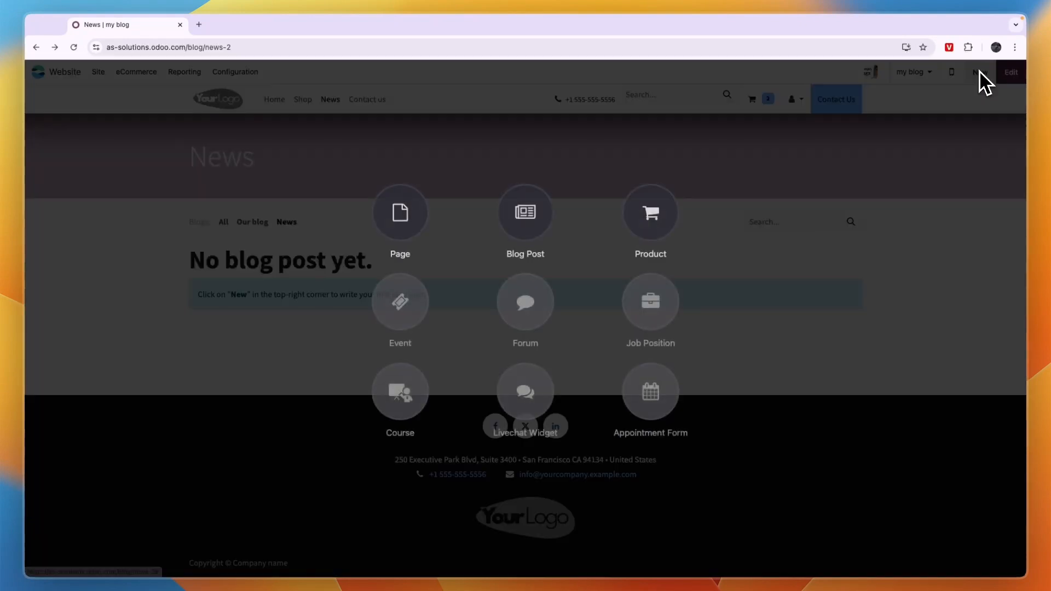
left_click(530, 216)
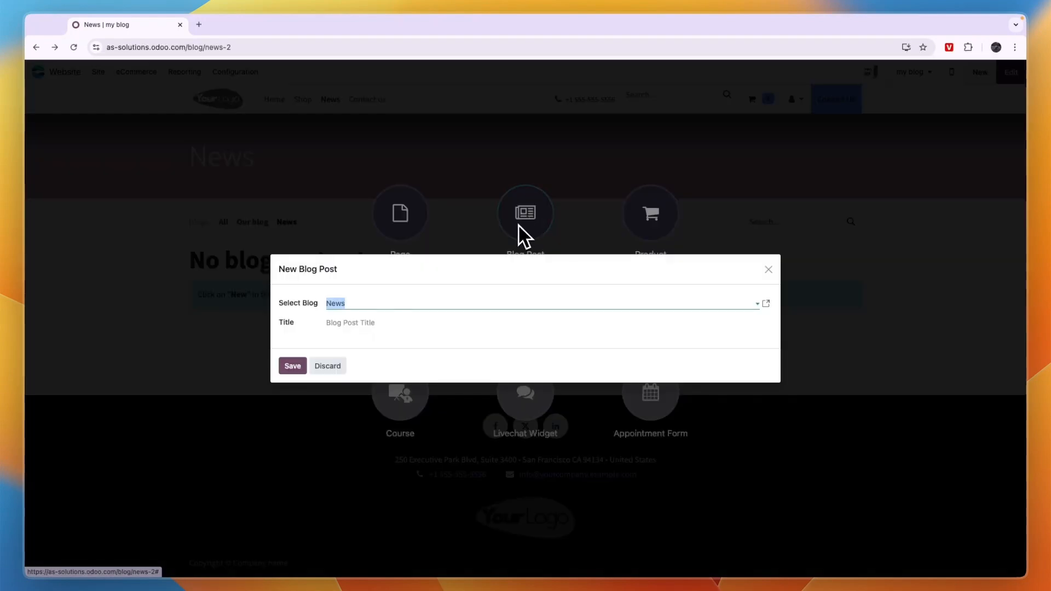
left_click(327, 305)
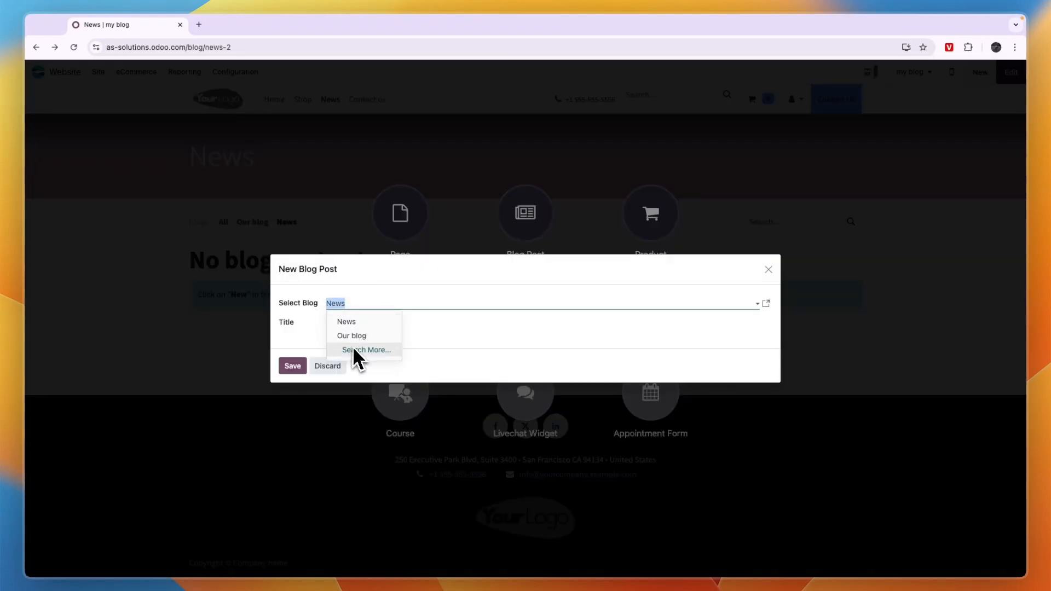
left_click(369, 288)
left_click(335, 327)
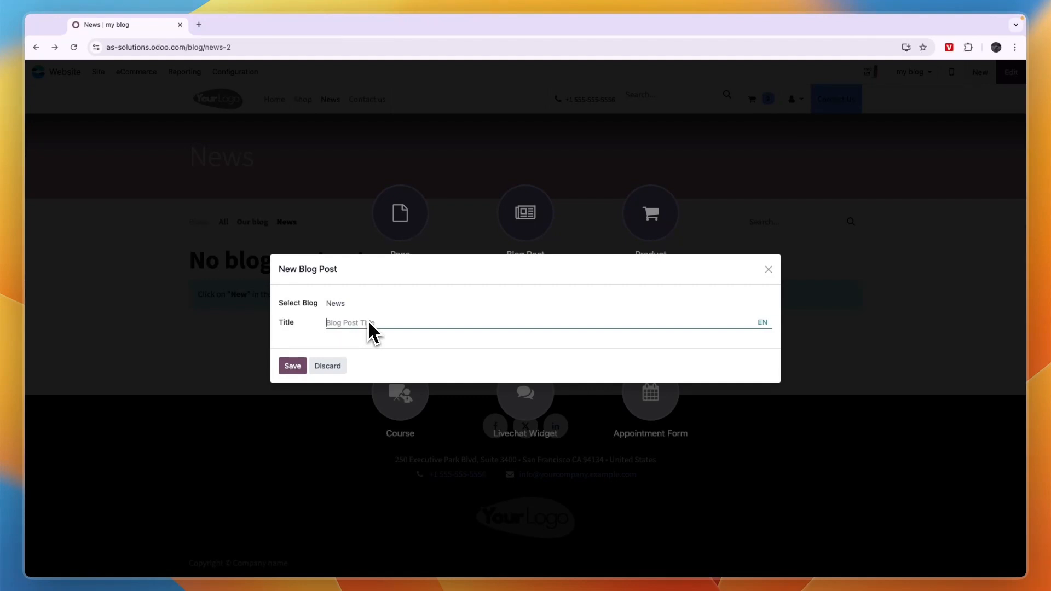
type("Marketing 101")
left_click(295, 367)
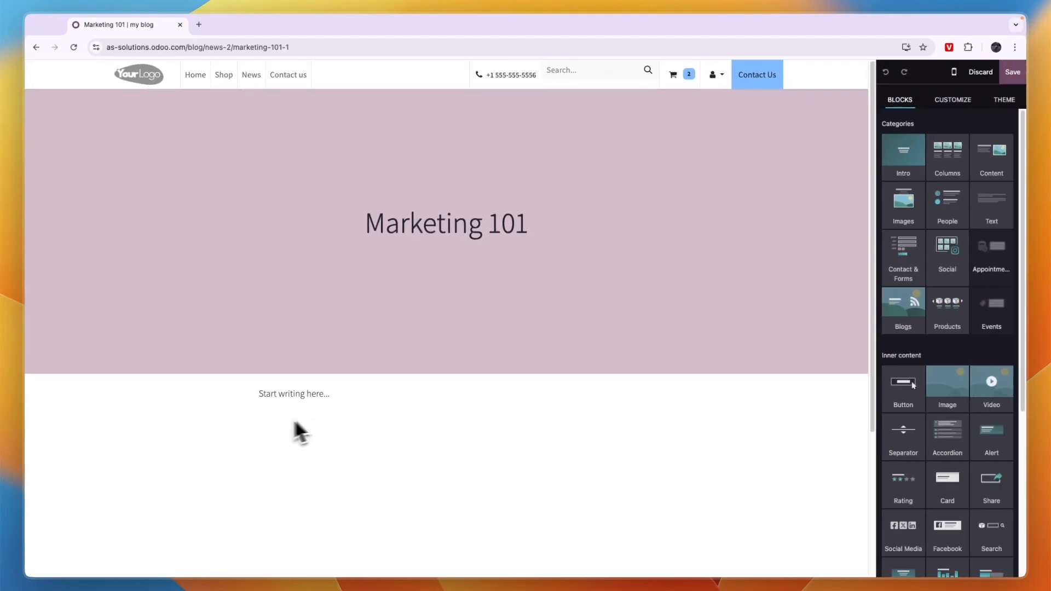
- Insert the text block with the two "Great stories" paragraphs above the "Start writing here..." placeholder in the post body
scroll(356, 408, "down", 2)
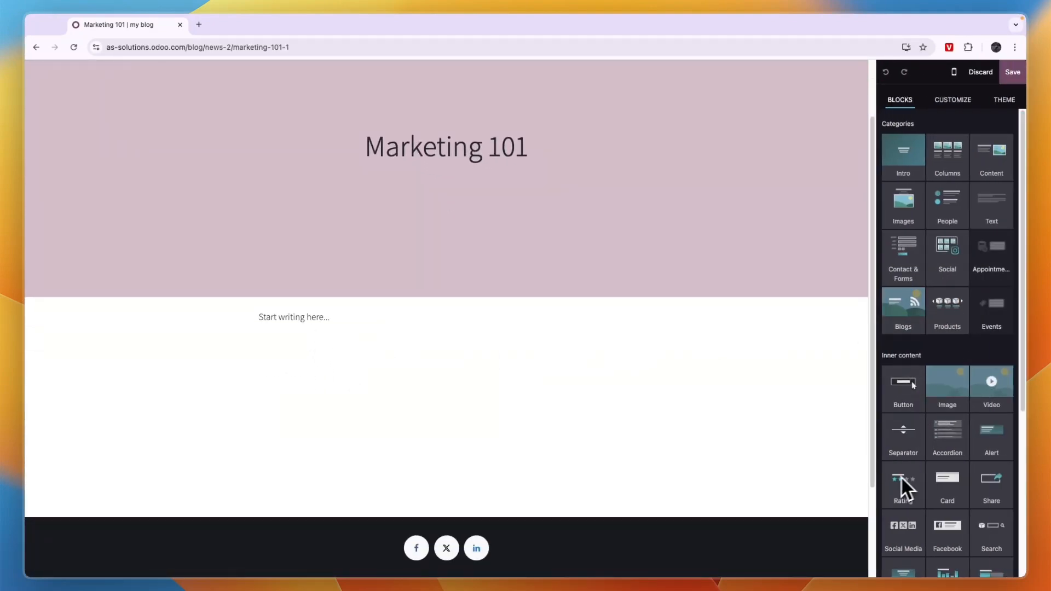
scroll(925, 506, "down", 5)
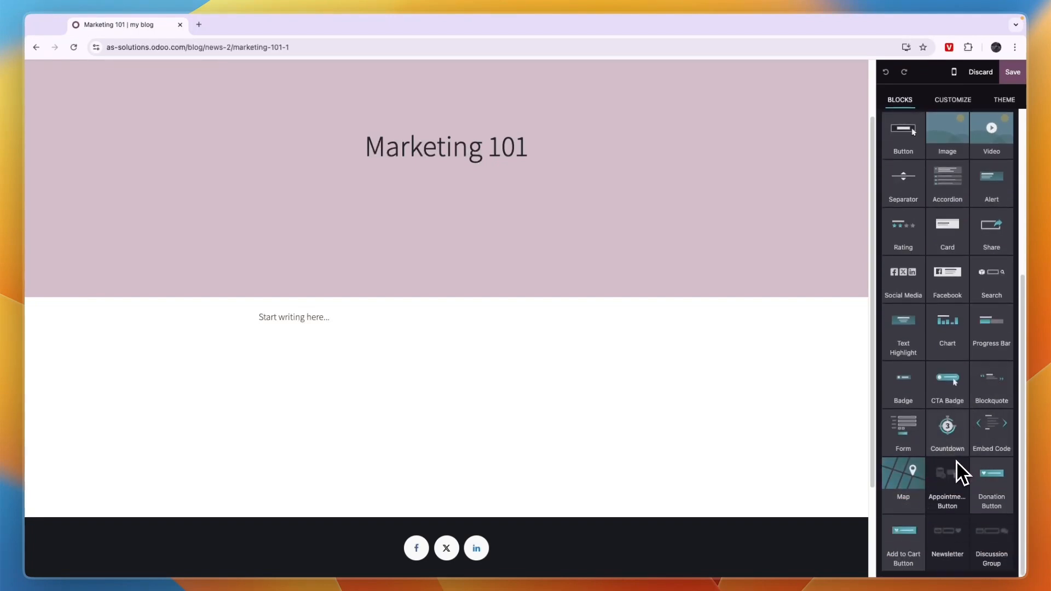
left_click_drag(955, 406, 995, 394)
left_click_drag(992, 203, 469, 285)
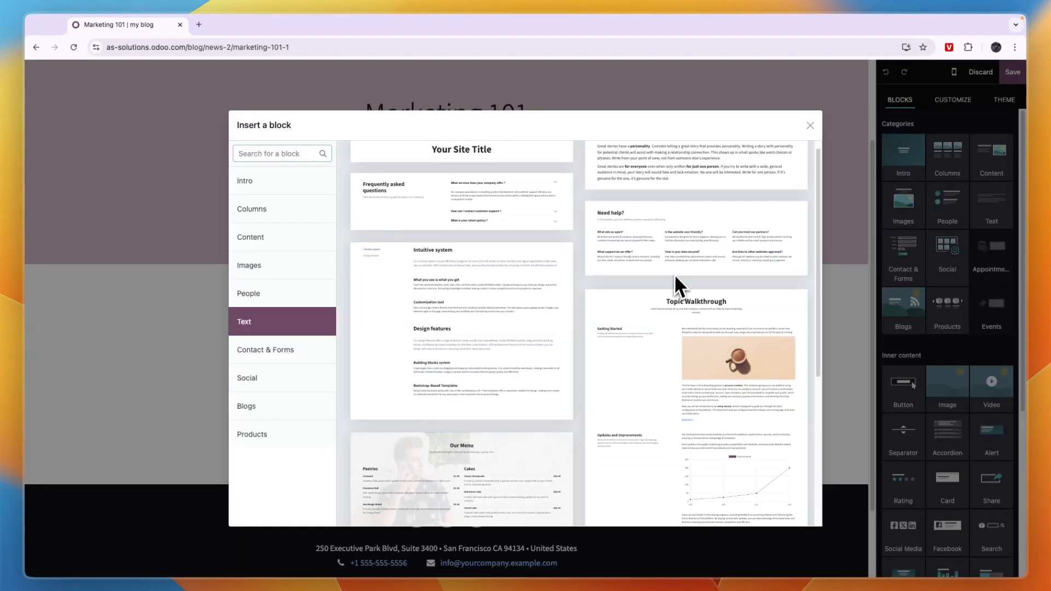
scroll(487, 297, "down", 4)
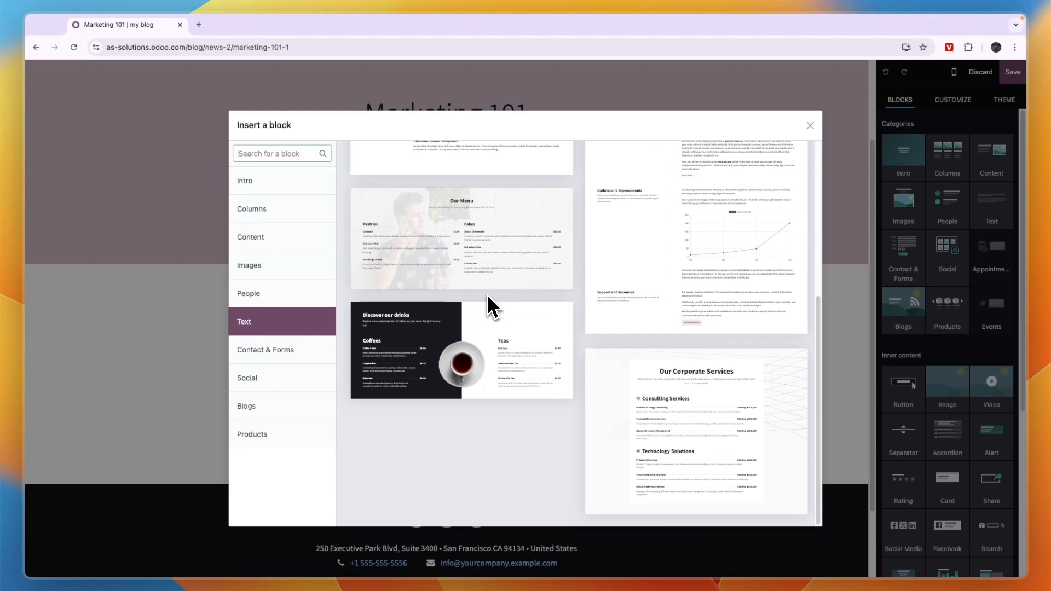
scroll(487, 294, "up", 5)
left_click(712, 206)
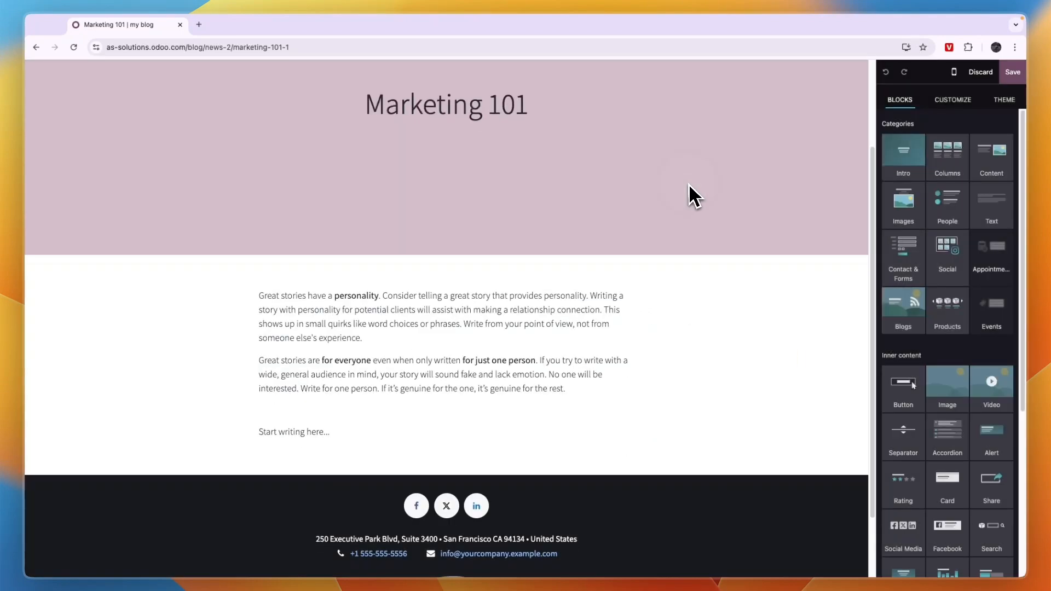
- Add a Button element between the two "Great stories" paragraphs and save the blog post
left_click(898, 102)
scroll(937, 301, "down", 3)
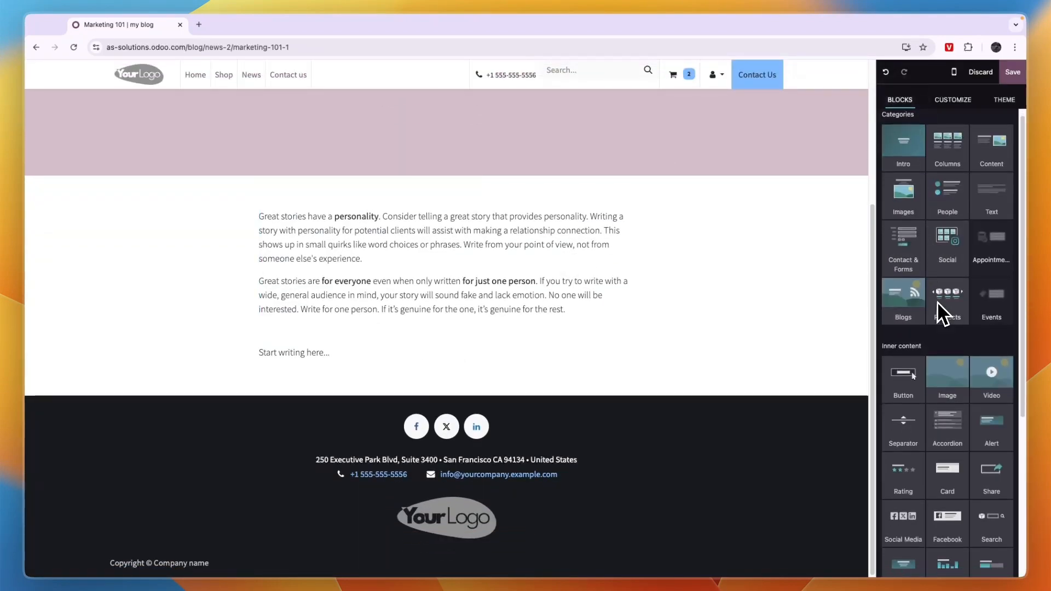
left_click_drag(901, 297, 282, 287)
left_click(293, 267)
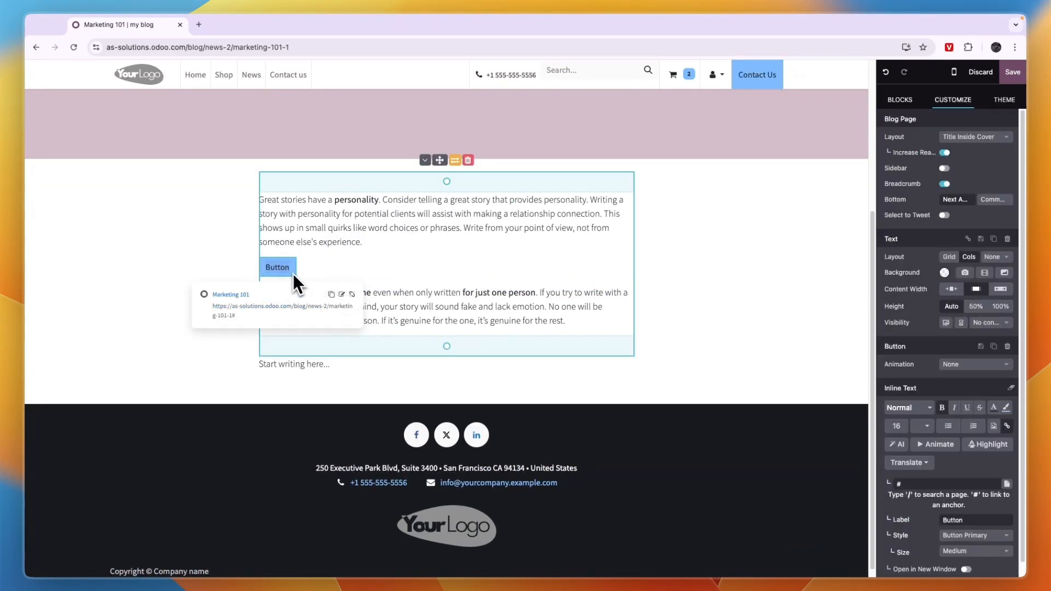
left_click(293, 276)
left_click(287, 272)
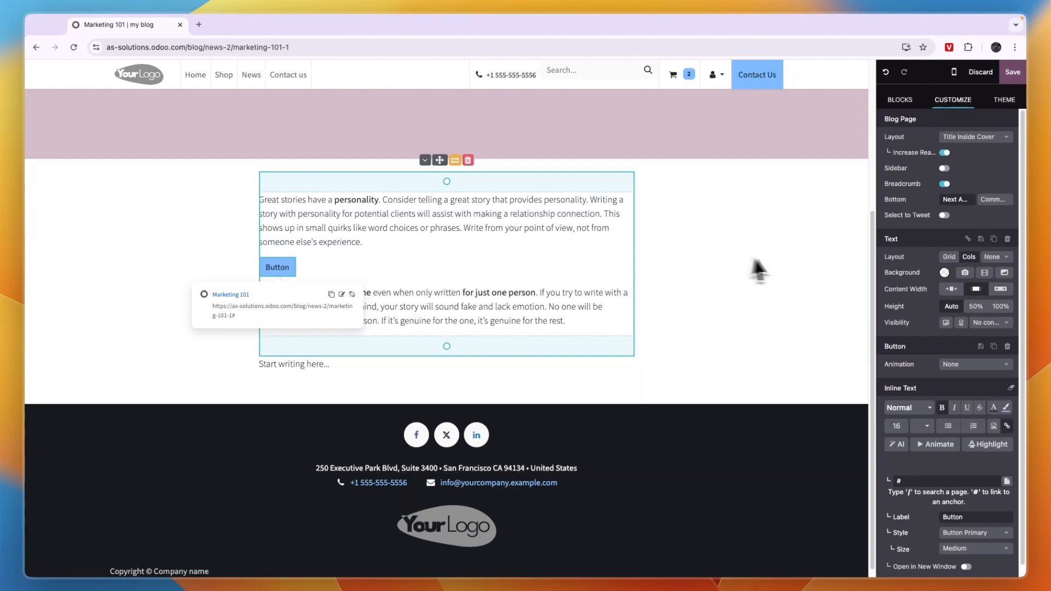
left_click(780, 257)
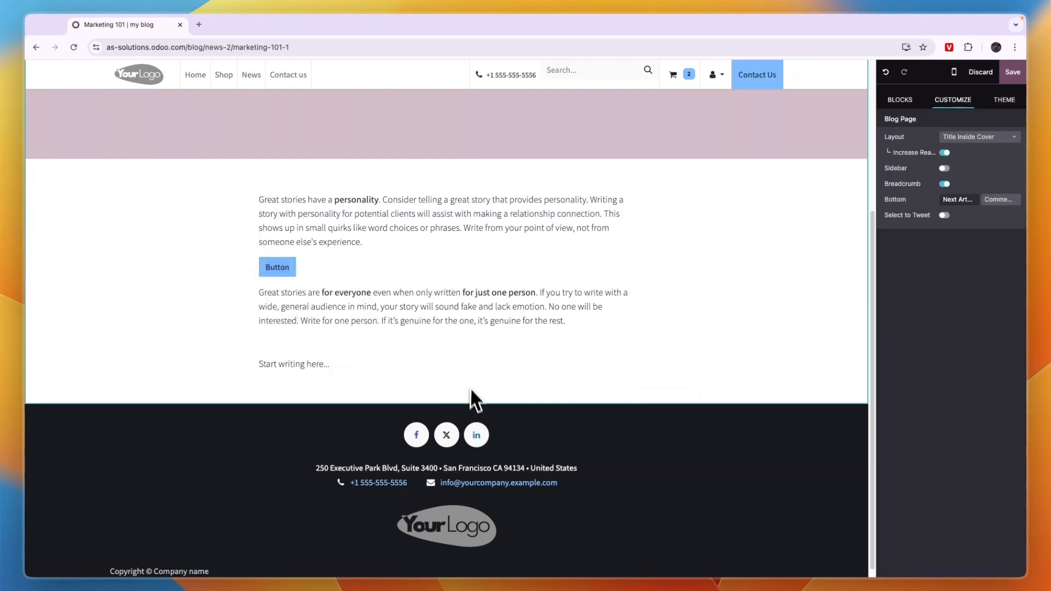
scroll(471, 390, "up", 5)
left_click(1013, 72)
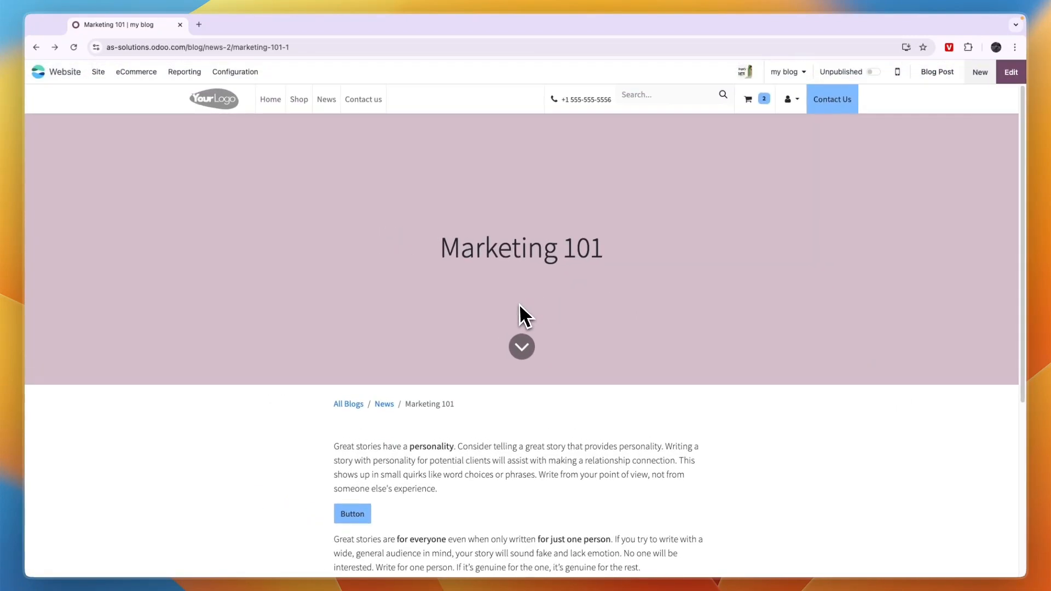
- Check the News blog page for the Marketing 101 post, then open the post and review its content
left_click(301, 101)
left_click(326, 102)
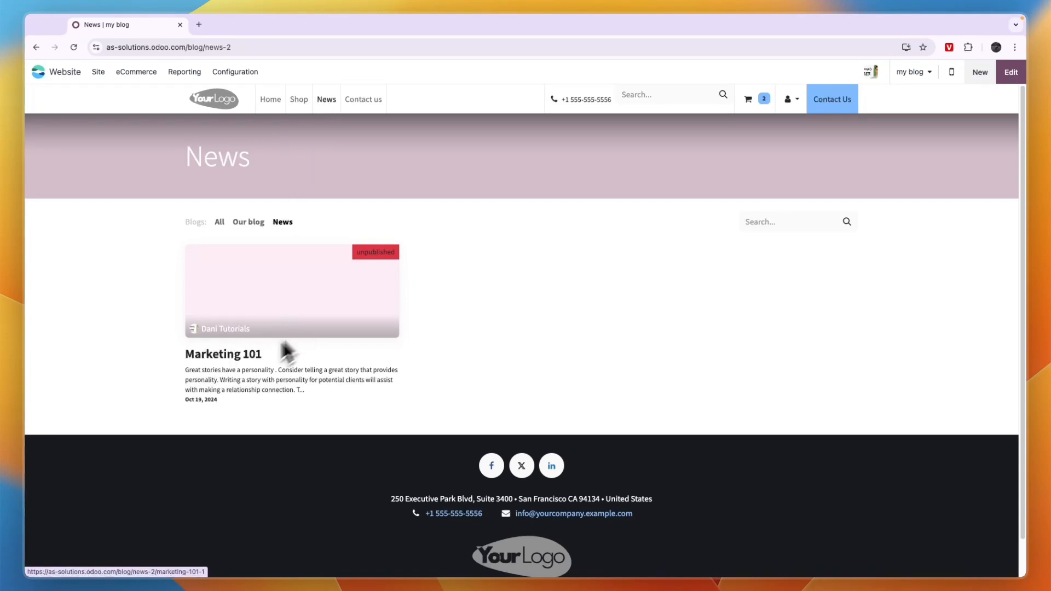
left_click(290, 320)
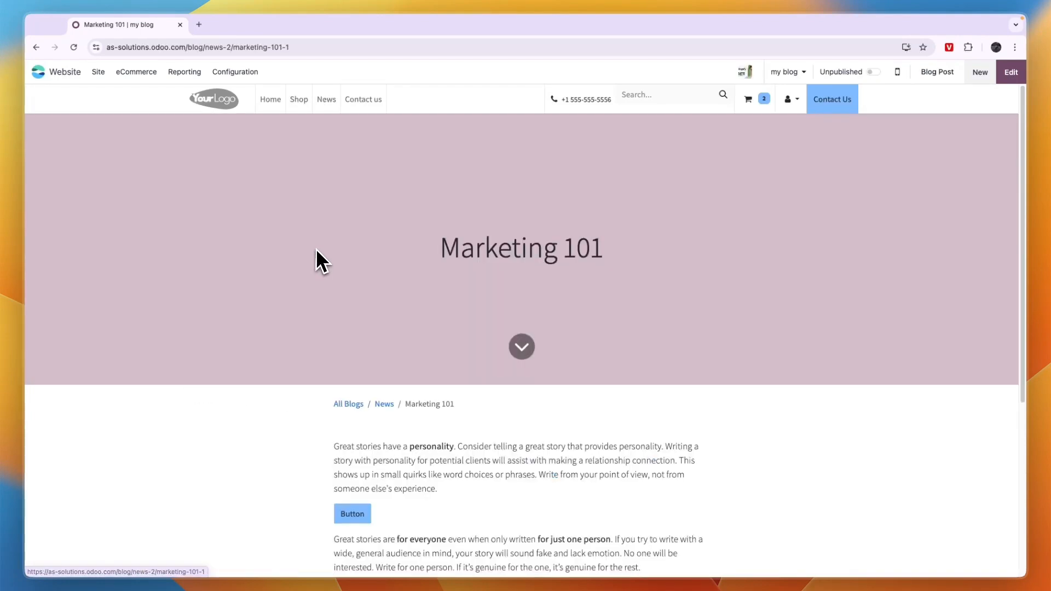
scroll(439, 364, "down", 5)
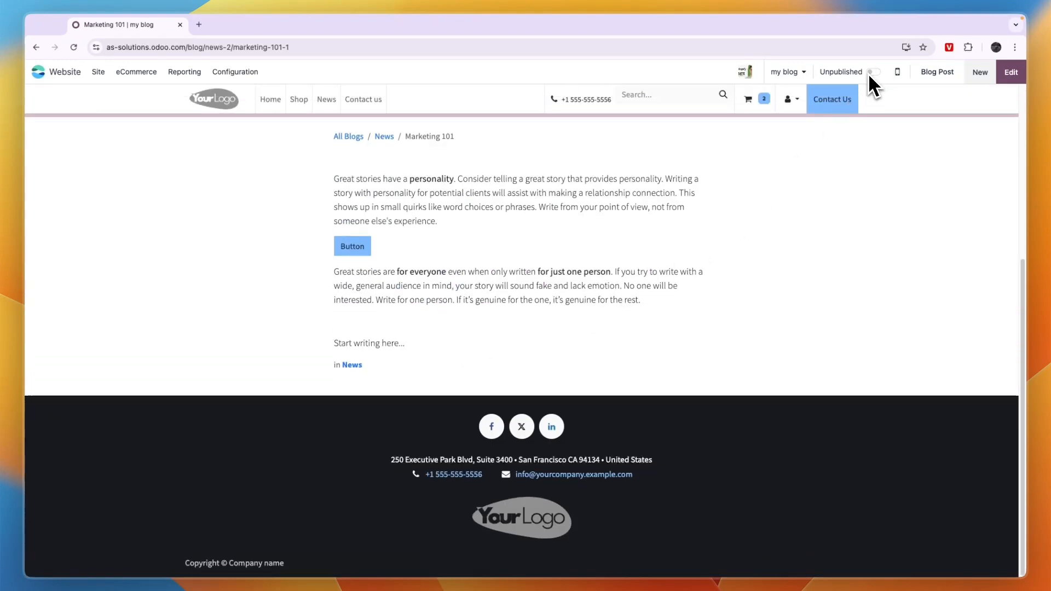
- Publish the Marketing 101 post and view its Optimize SEO settings, closing them without changes
left_click(873, 72)
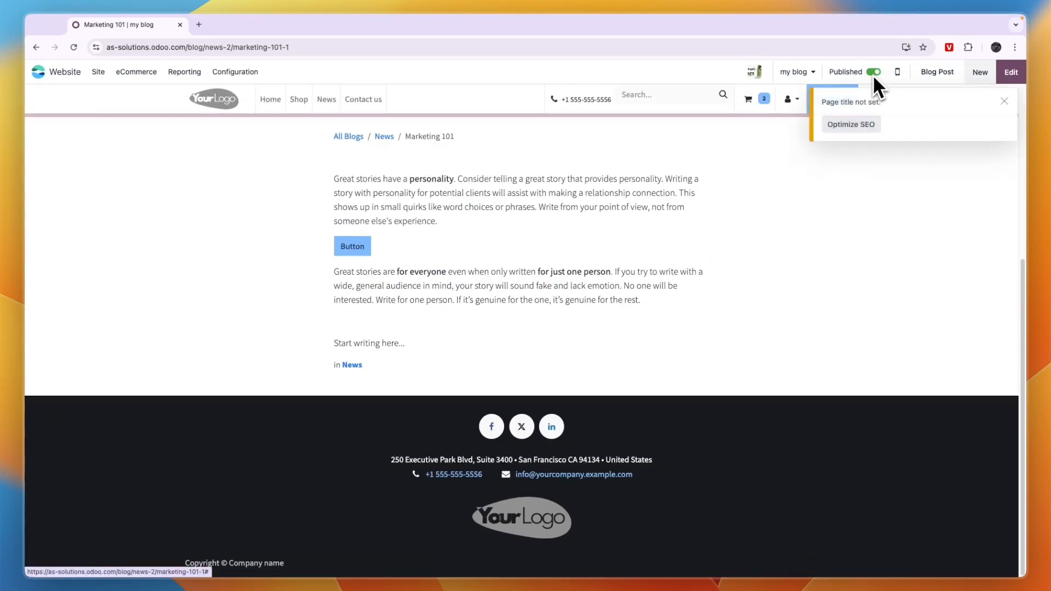
left_click(852, 125)
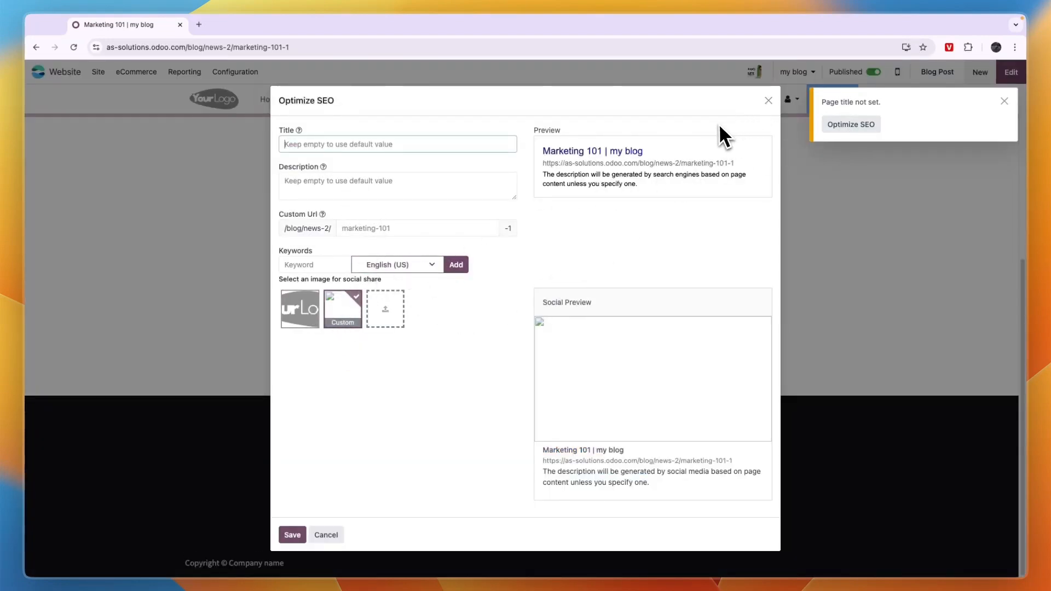
left_click(768, 101)
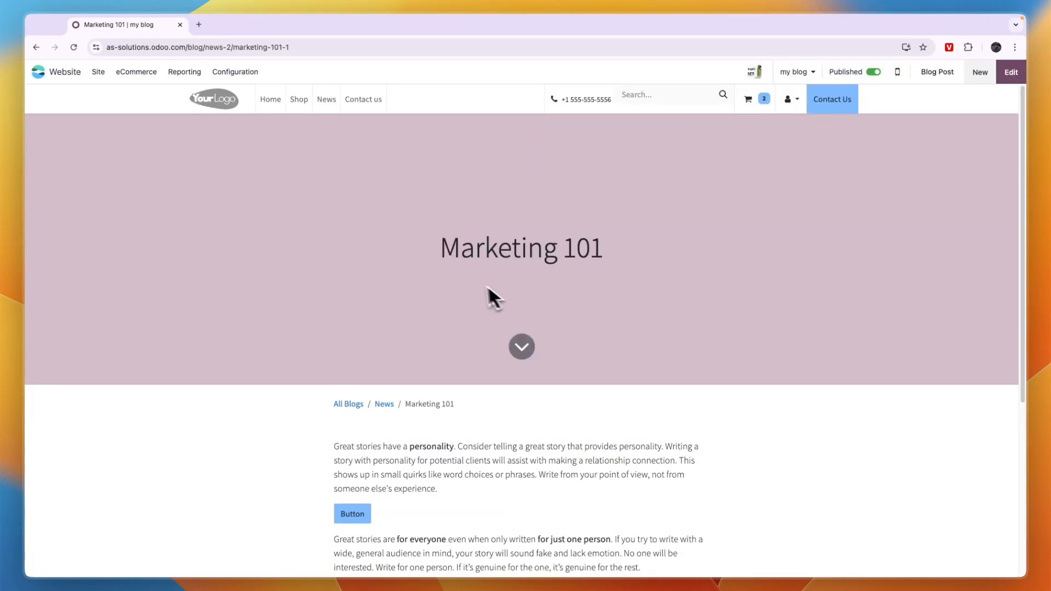